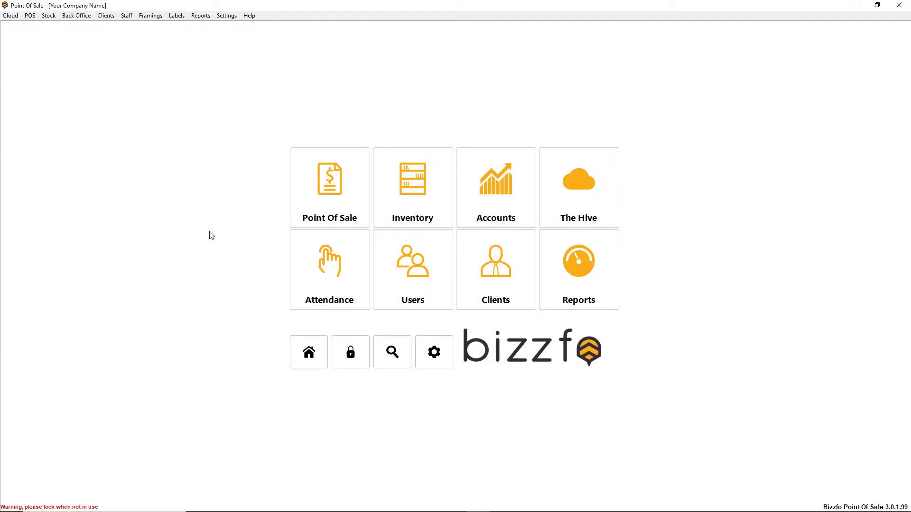
Step: Open the full inventory list and look over the Shock, Wheel and Car products
left_click(414, 199)
left_click(341, 190)
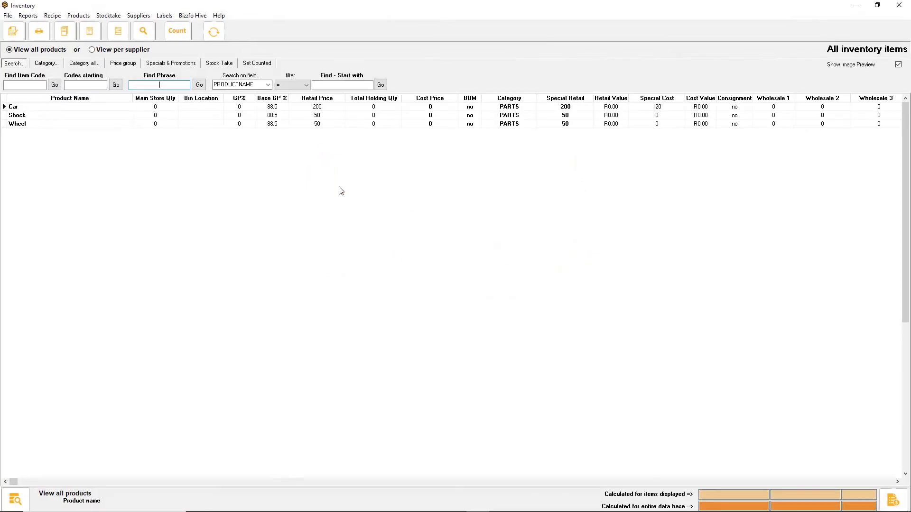
left_click(68, 117)
left_click(69, 124)
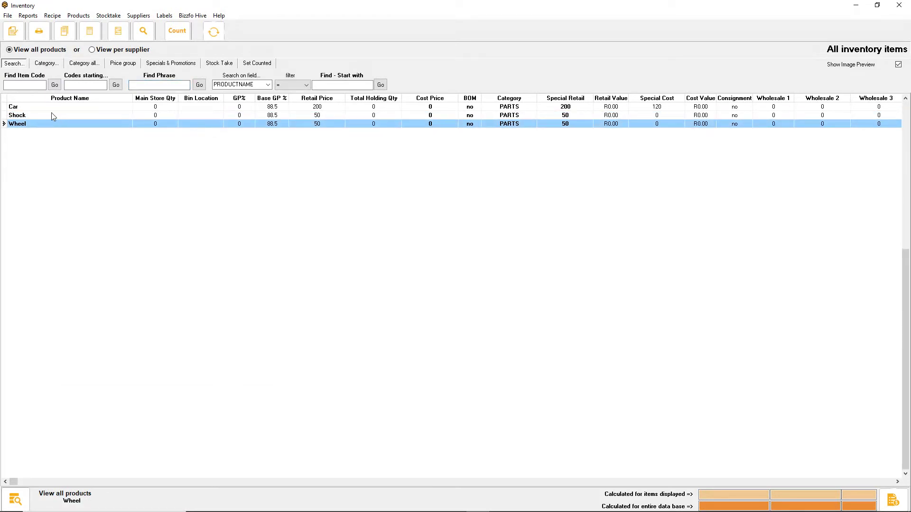
left_click(52, 108)
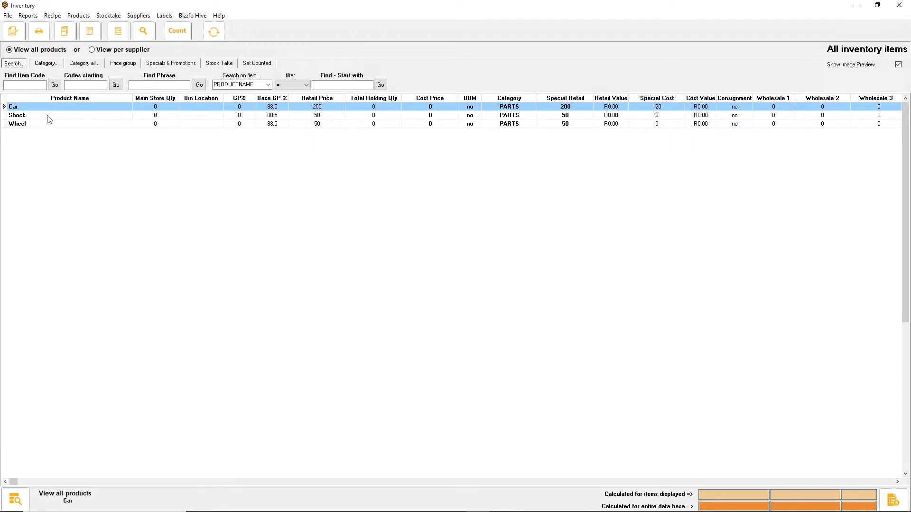
left_click(47, 125)
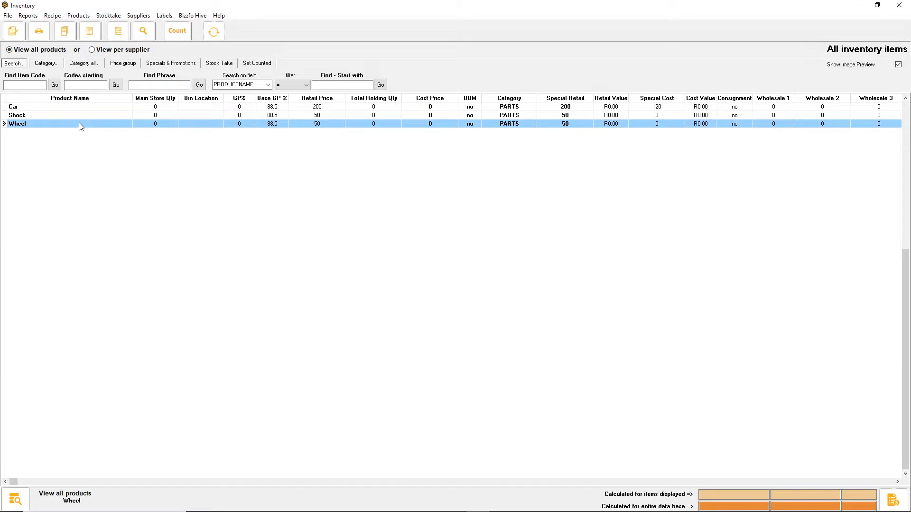
Step: Load the CAR formula in the Manufacture - Formula editor
left_click(899, 5)
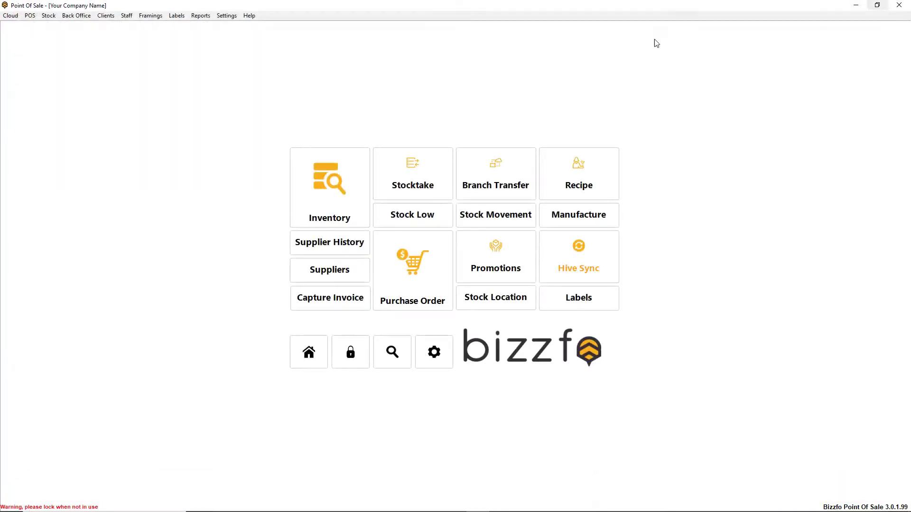
left_click(588, 217)
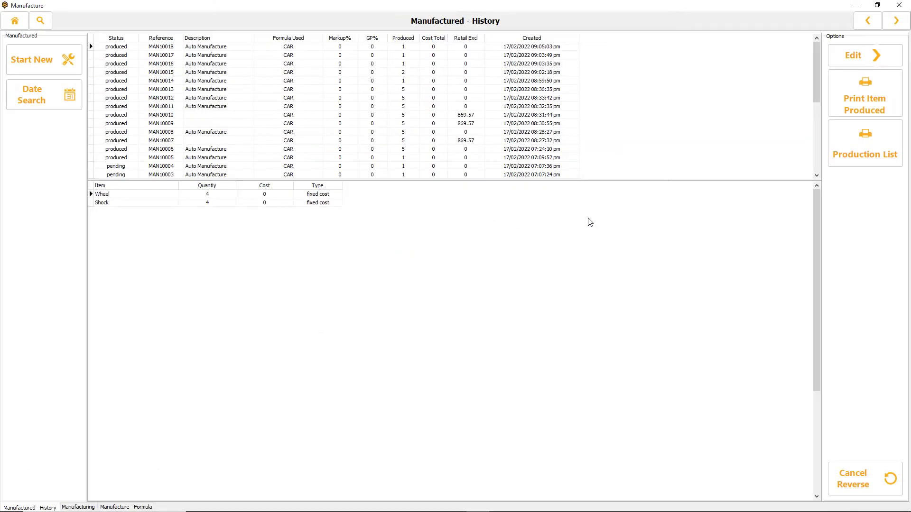
left_click(23, 61)
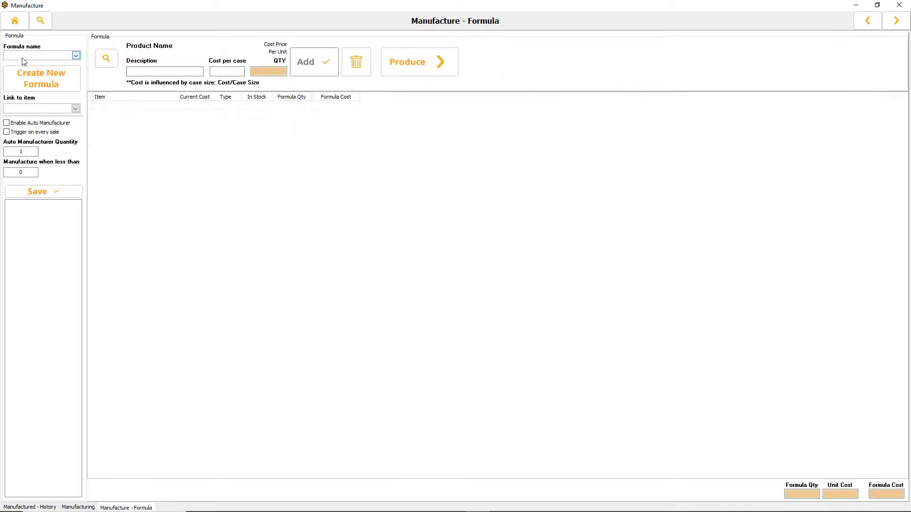
left_click(22, 57)
left_click(24, 63)
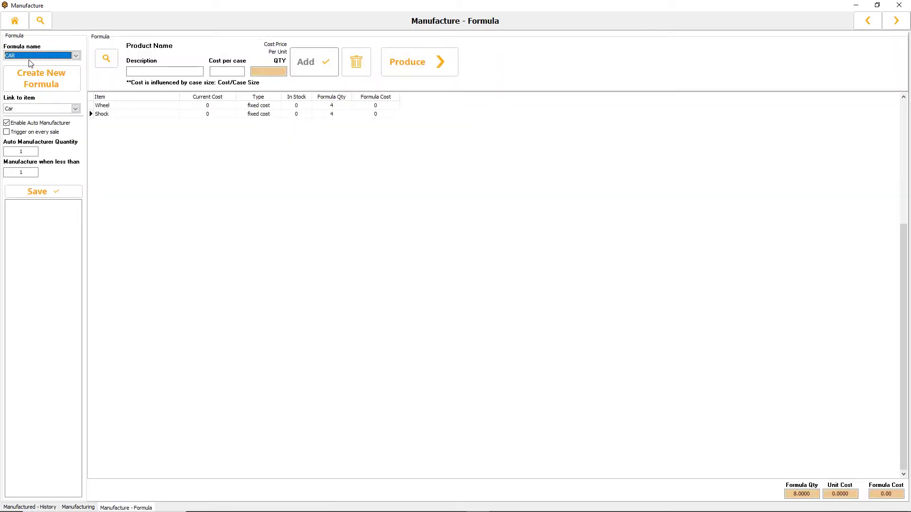
Step: Remove the Shock component from the CAR formula
left_click(128, 106)
left_click(125, 114)
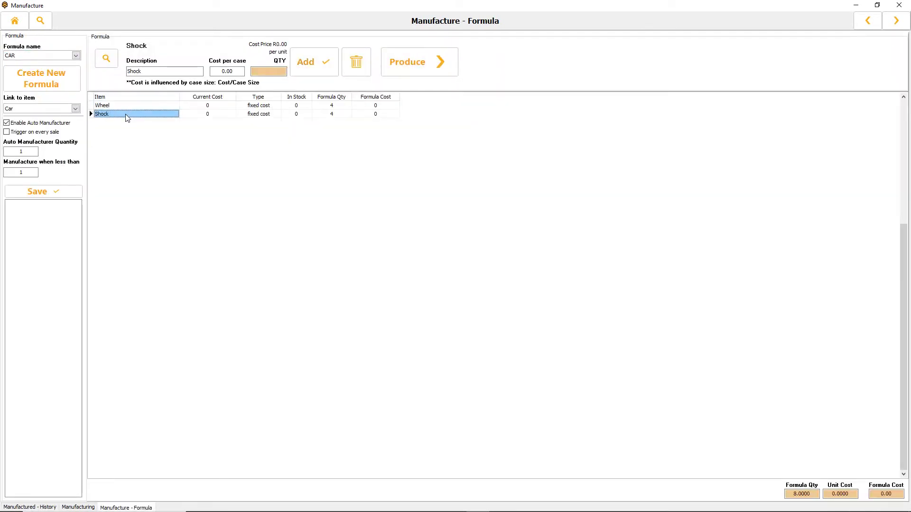
left_click(357, 62)
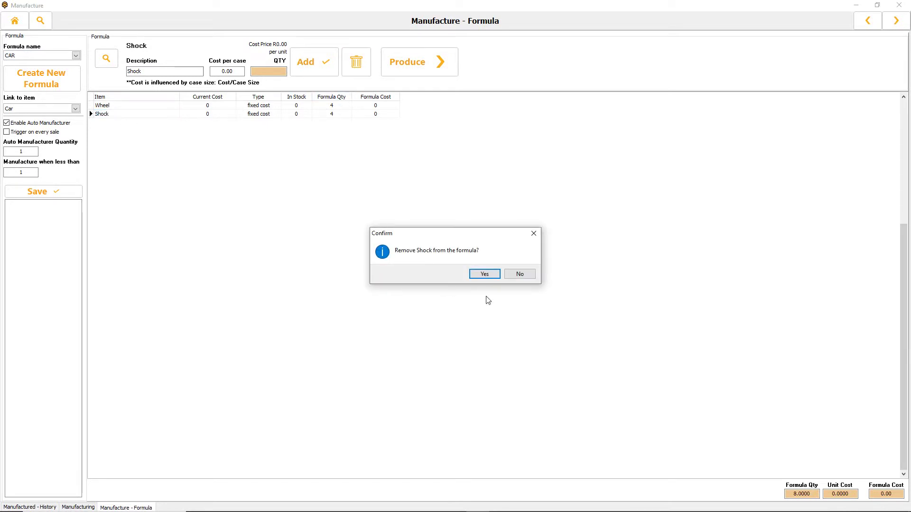
left_click(484, 274)
Step: Add Shock back to the CAR formula with quantity 4
left_click(112, 58)
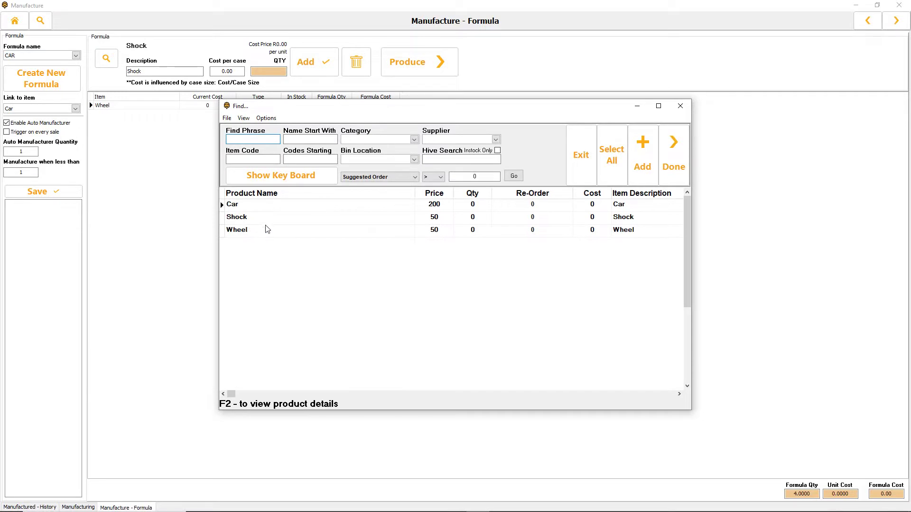
left_click(348, 232)
left_click(295, 217)
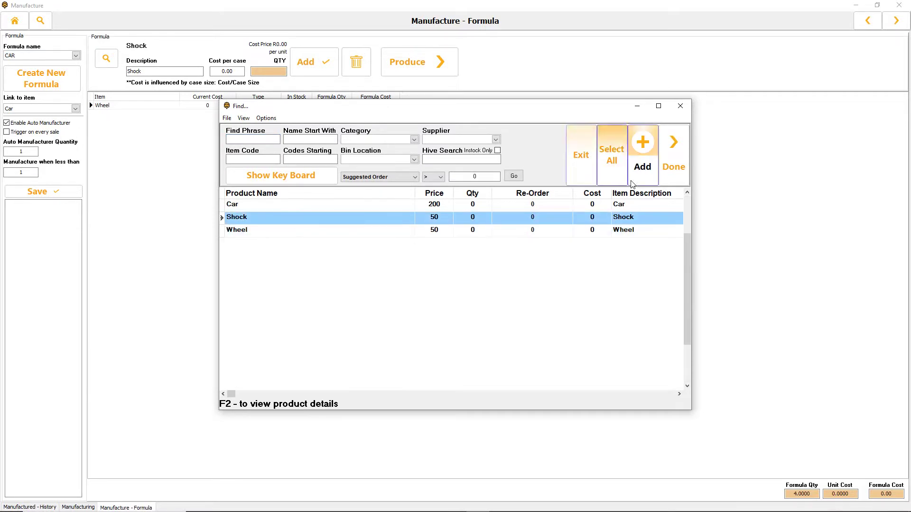
left_click(643, 150)
left_click(519, 272)
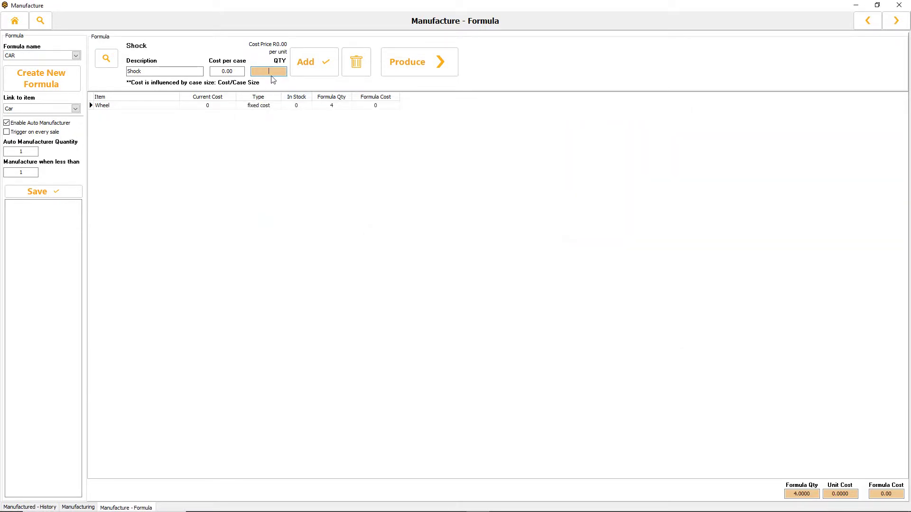
key("Return")
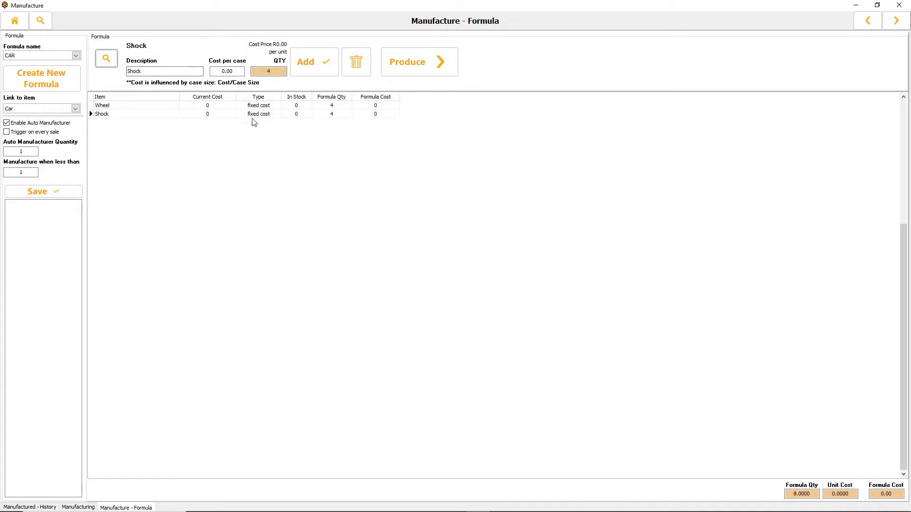
Step: Keep CAR linked to Car, enable Auto Manufacturer and tick Trigger on every sale
left_click(40, 110)
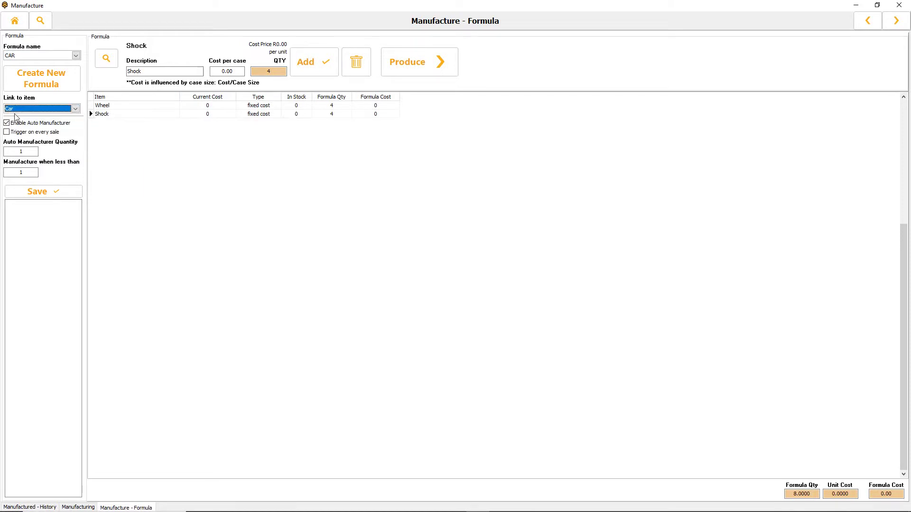
left_click(31, 56)
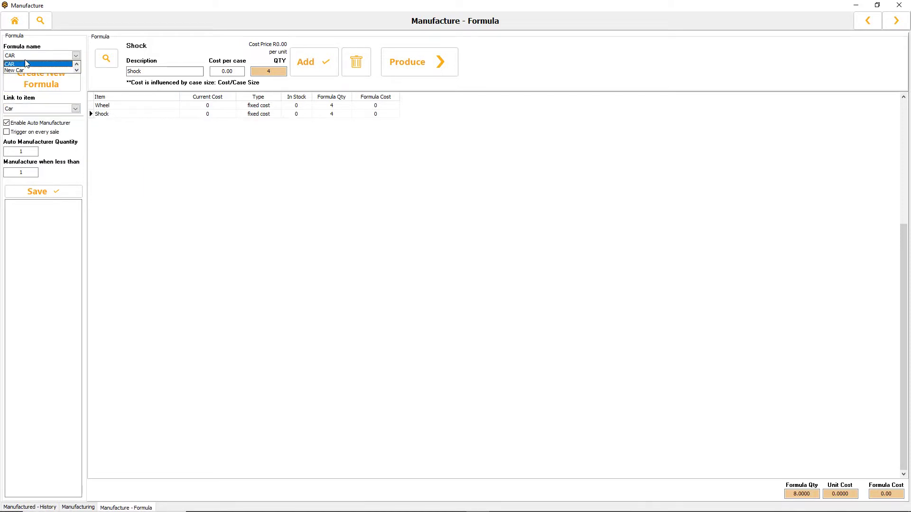
left_click(25, 56)
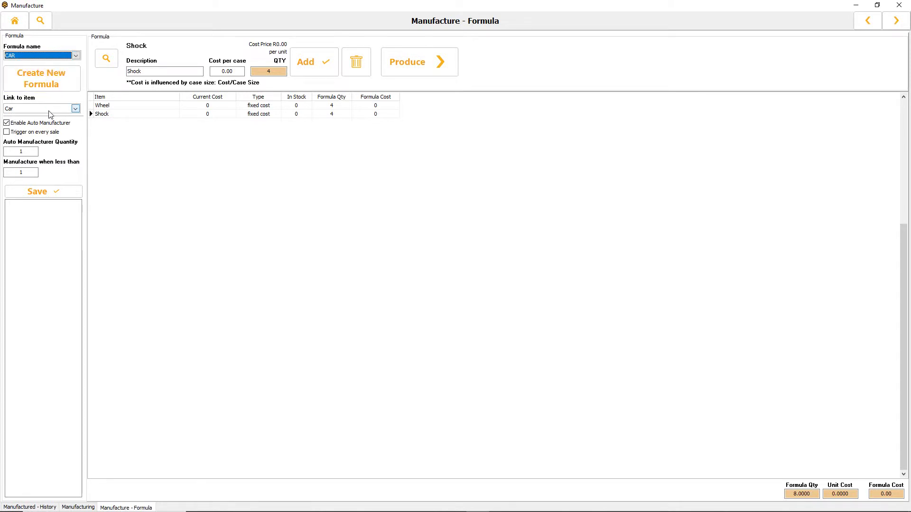
left_click(23, 123)
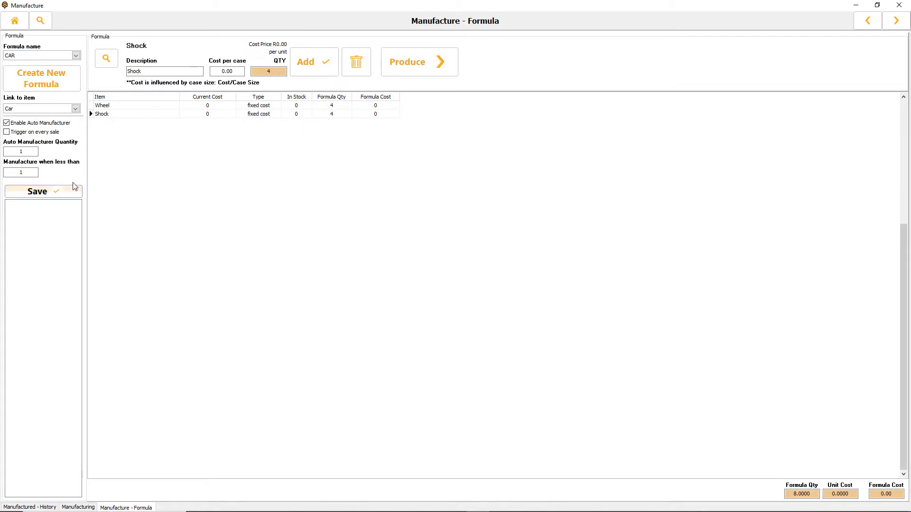
left_click(24, 135)
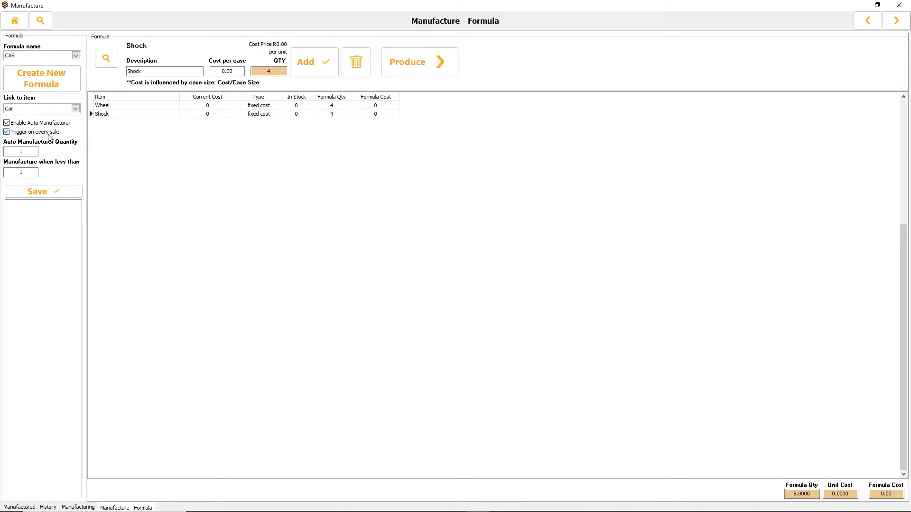
Step: Turn off the every-sale trigger and auto-manufacture 1 Car when stock falls below 1
left_click(49, 135)
key("Tab")
left_click(35, 173)
left_click(34, 151)
double_click(14, 174)
Step: Check the Wheel and Shock component costs, then close the formula window
left_click(204, 105)
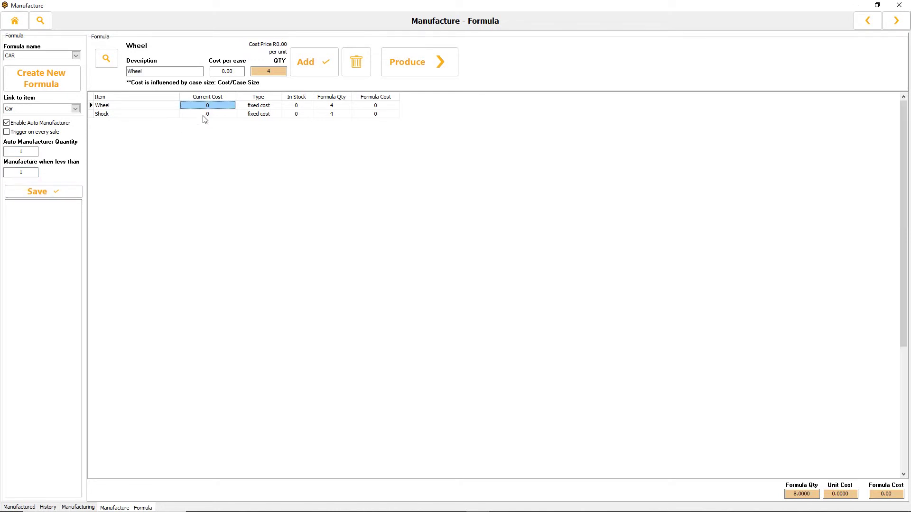
left_click(208, 115)
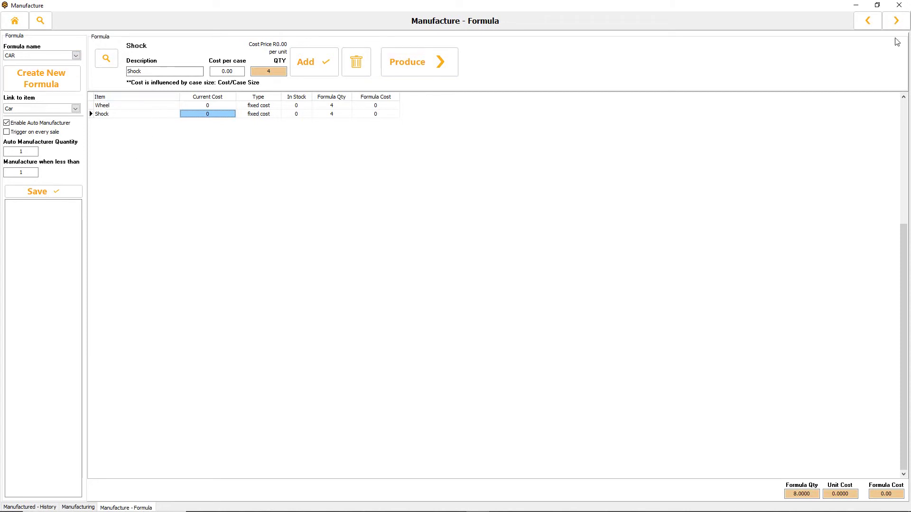
left_click(898, 5)
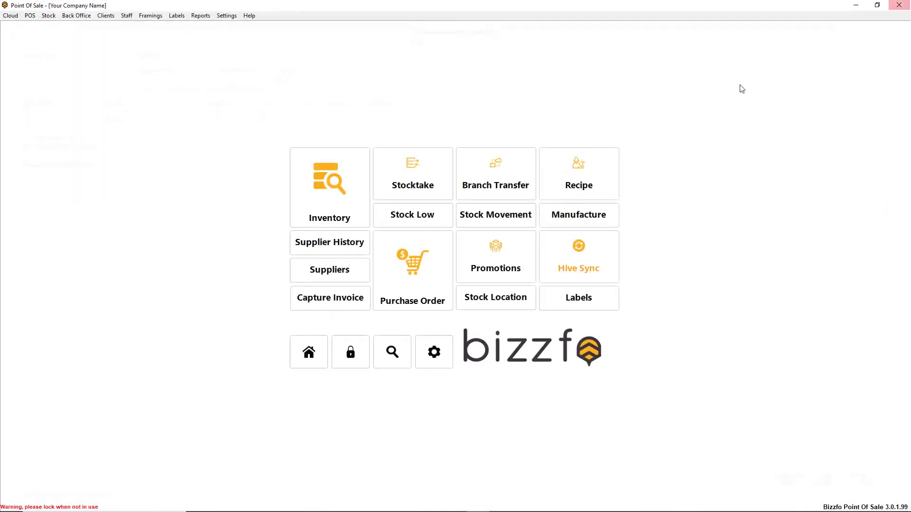
Step: Launch the touch point of sale station and bring up its inventory list
left_click(309, 352)
left_click(340, 190)
left_click(339, 191)
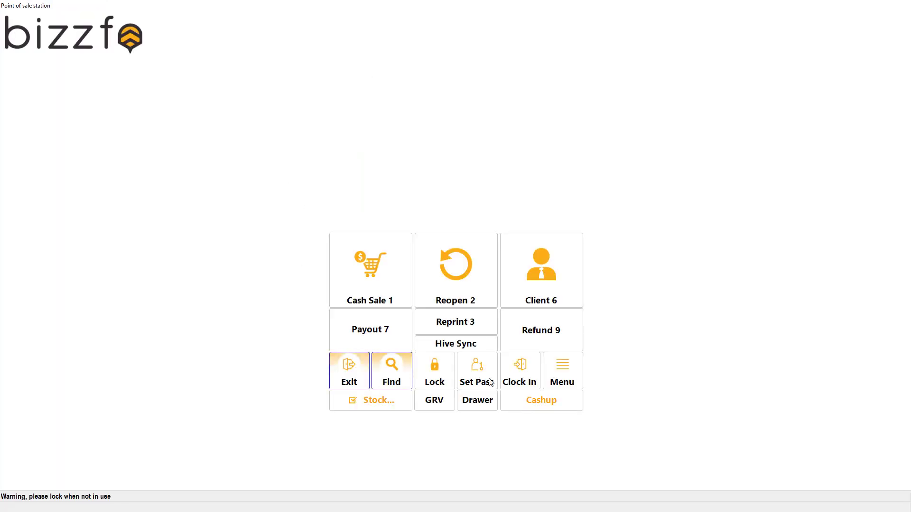
left_click(577, 379)
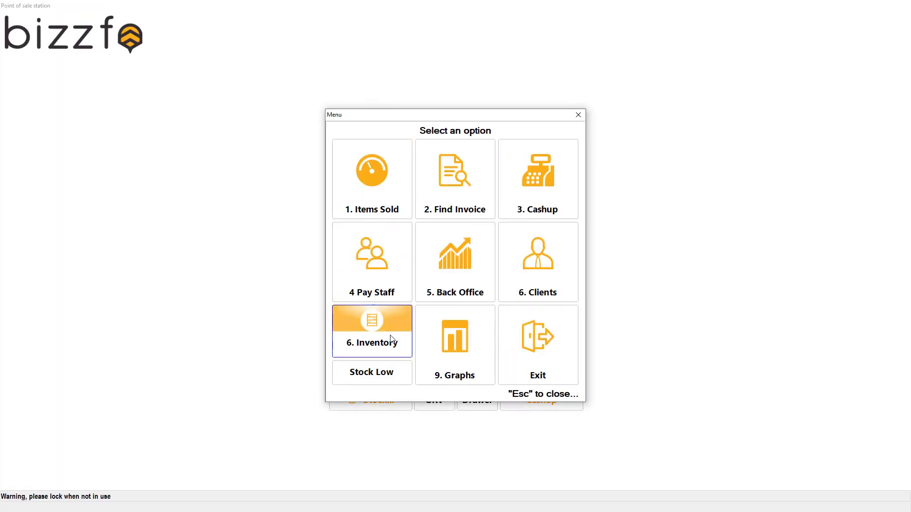
left_click(392, 336)
Step: Set the Car's quantity in stock to 2 with a new stock adjustment
left_click(47, 106)
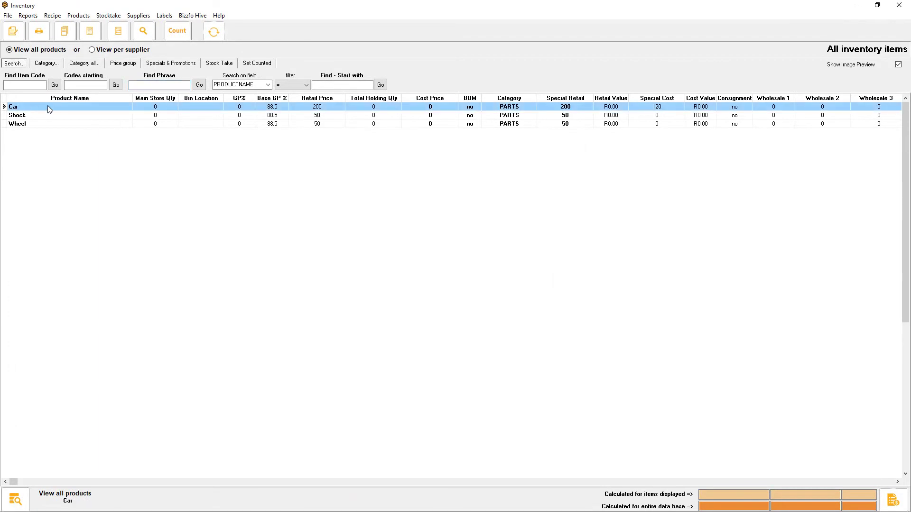
right_click(48, 106)
left_click(68, 113)
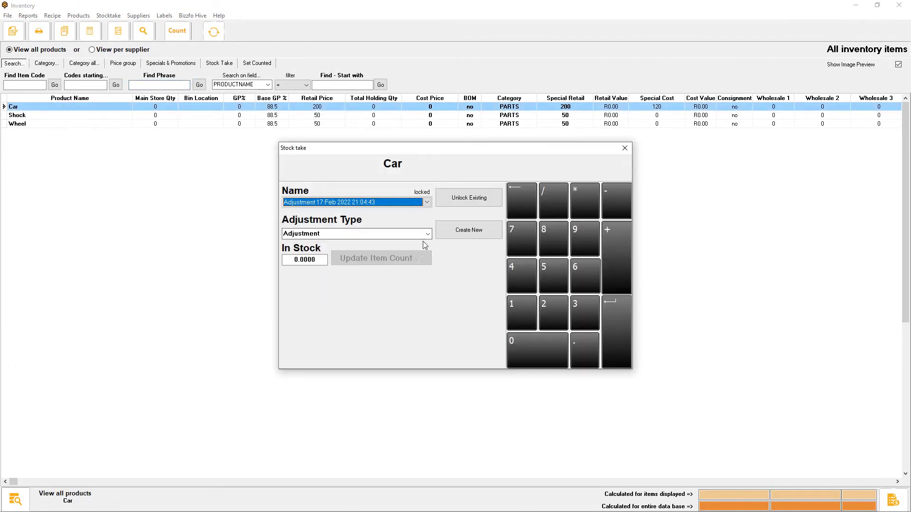
left_click(469, 230)
left_click(469, 272)
type("2")
left_click(364, 260)
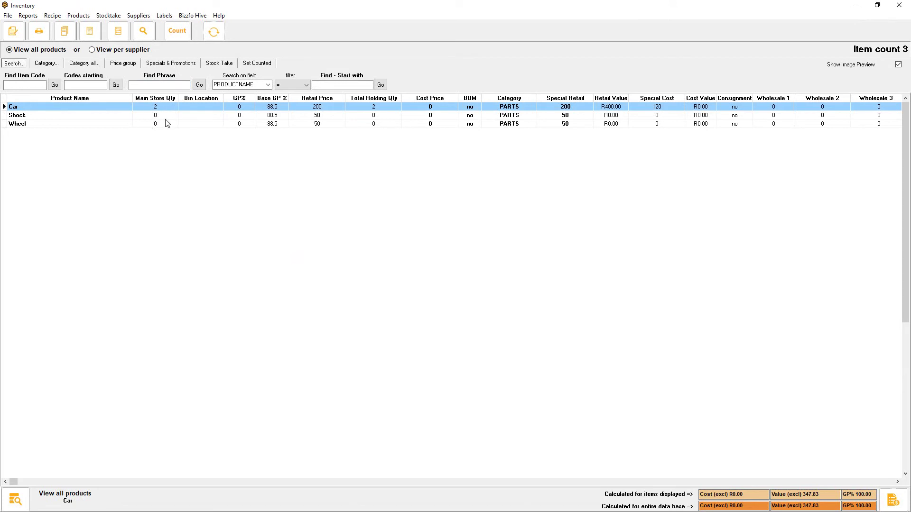
Step: Sell one Car from the Food category for 200.00, paid in cash
left_click(898, 5)
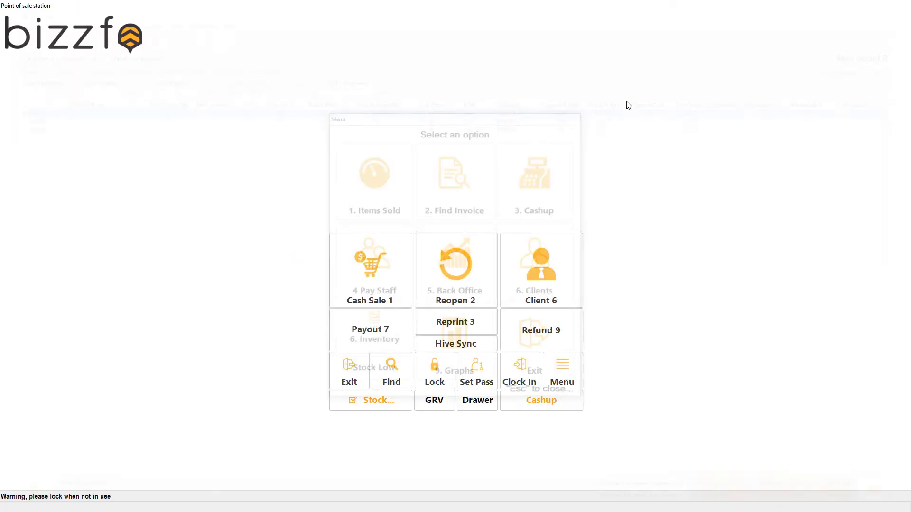
left_click(361, 282)
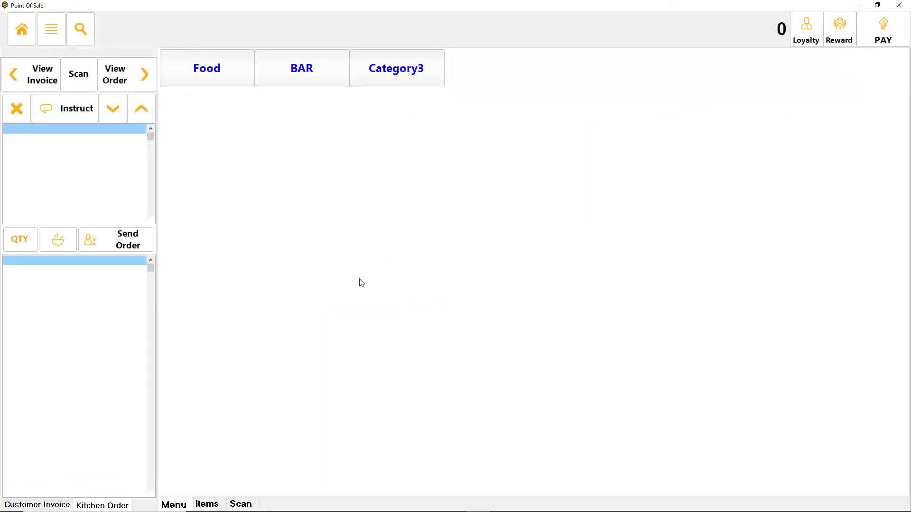
left_click(207, 76)
left_click(207, 67)
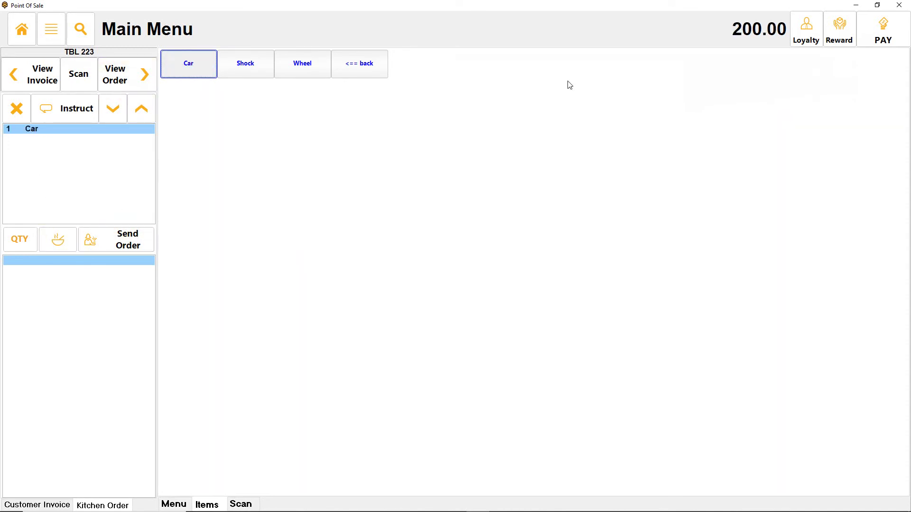
left_click(883, 30)
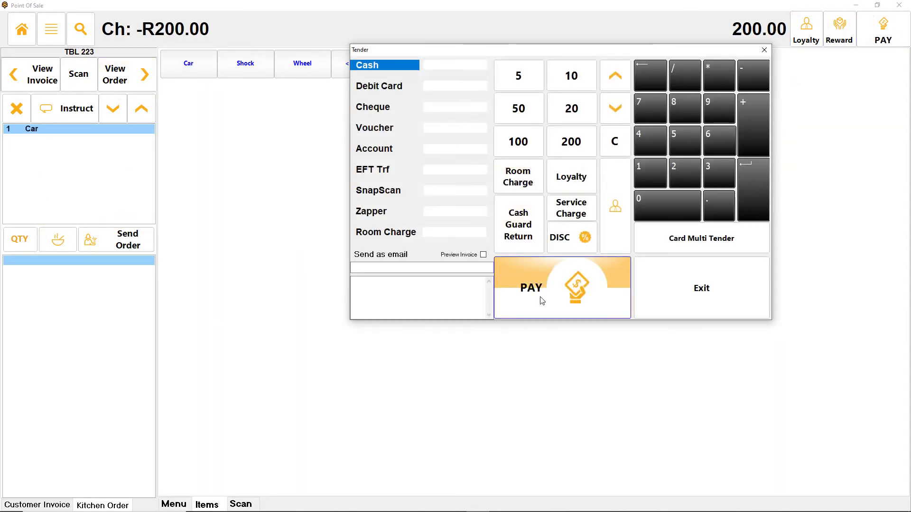
left_click(542, 300)
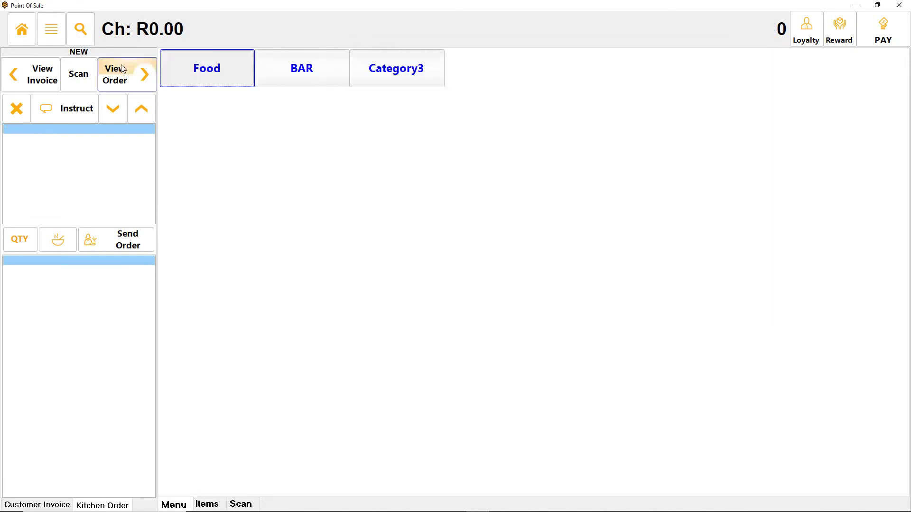
Step: Check the stock quantities: Car at 1, Shock and Wheel at 0
left_click(79, 32)
left_click(284, 199)
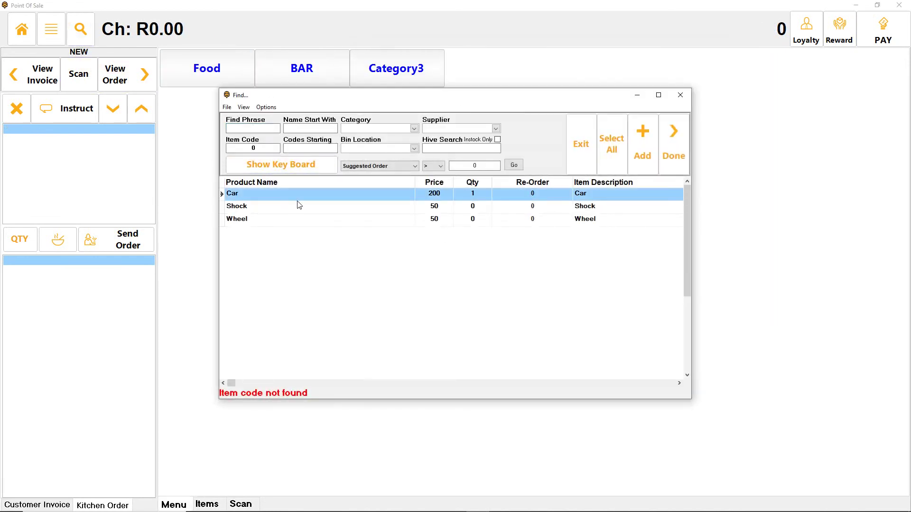
left_click(481, 209)
left_click(477, 223)
left_click(478, 208)
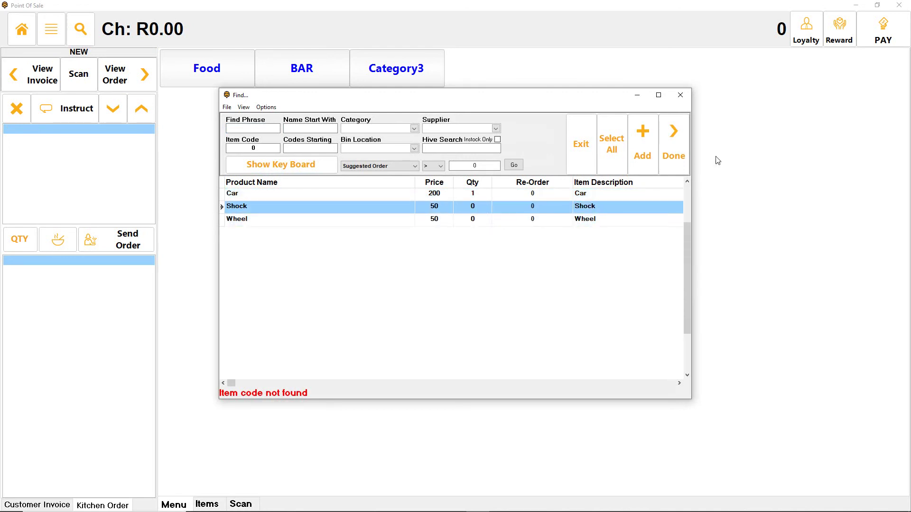
left_click(679, 96)
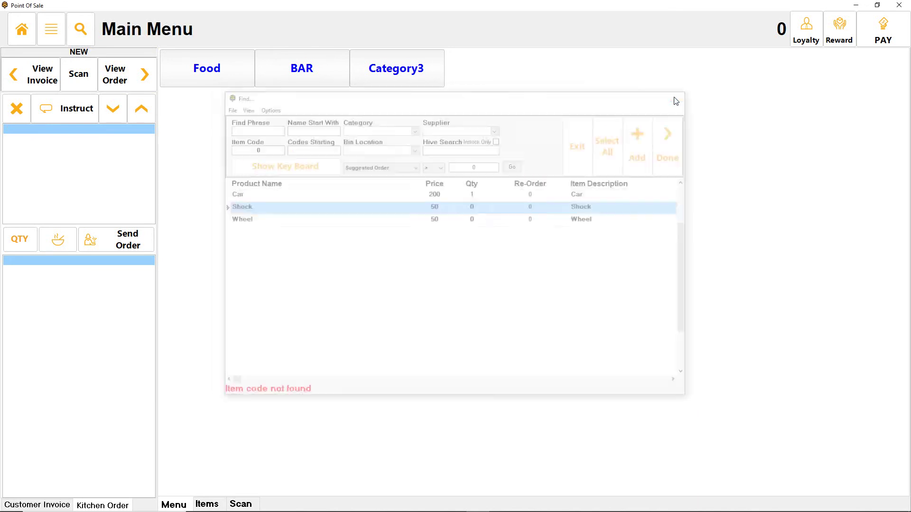
Step: Sell another Car from the Food category, paid in cash
left_click(221, 81)
left_click(183, 81)
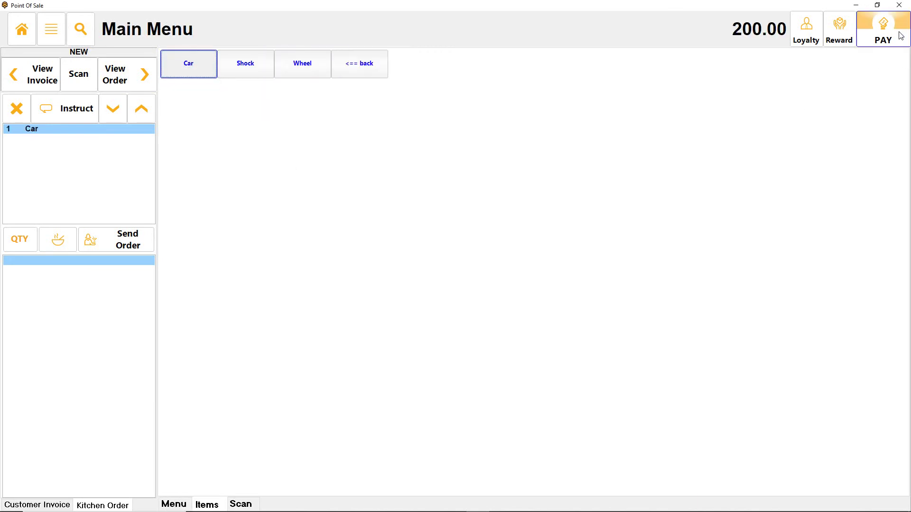
left_click(882, 28)
left_click(569, 284)
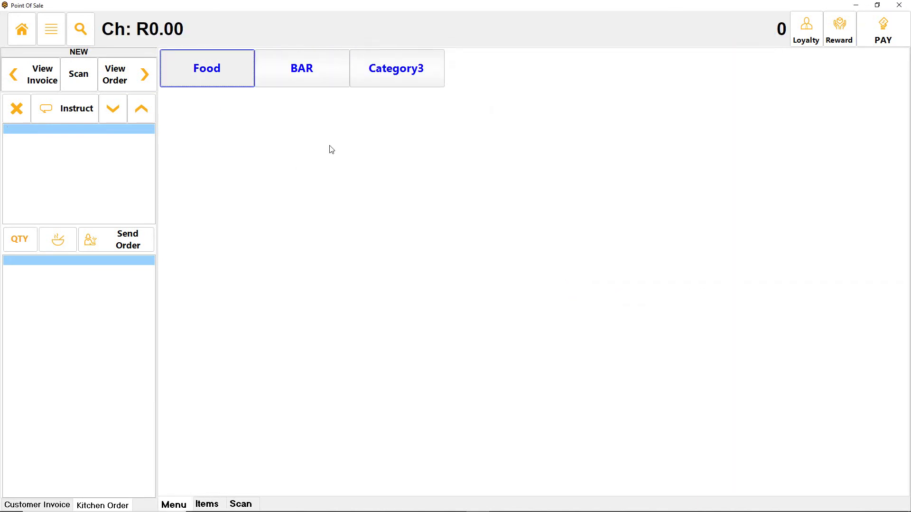
Step: Verify stock now reads Shock -4, Wheel -4 and Car 1
left_click(81, 29)
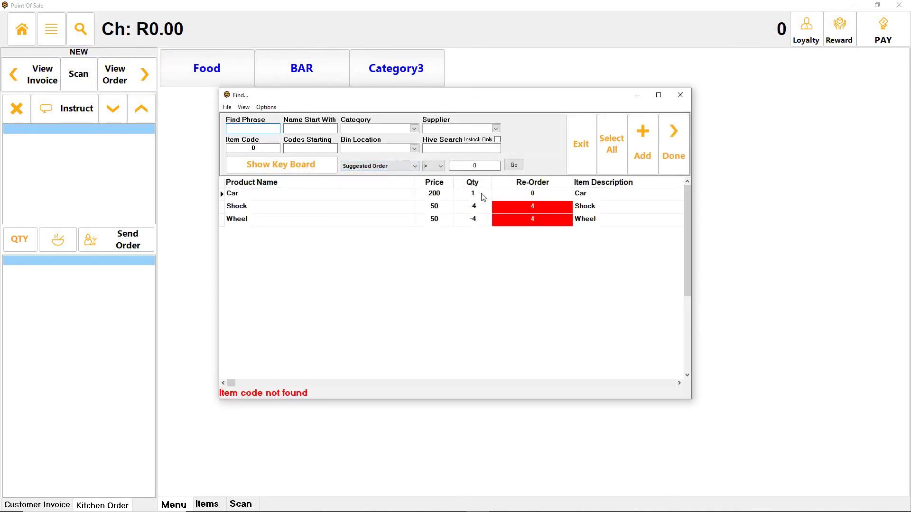
left_click(256, 208)
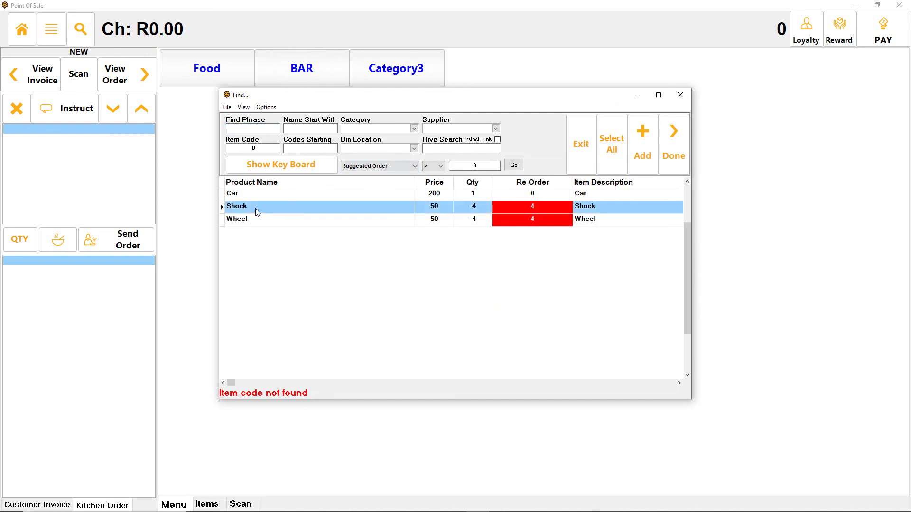
left_click(267, 220)
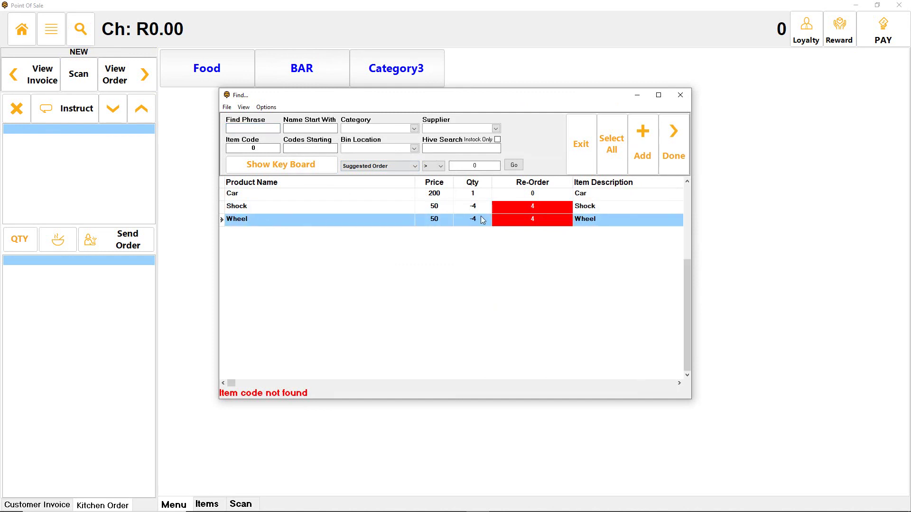
left_click(476, 195)
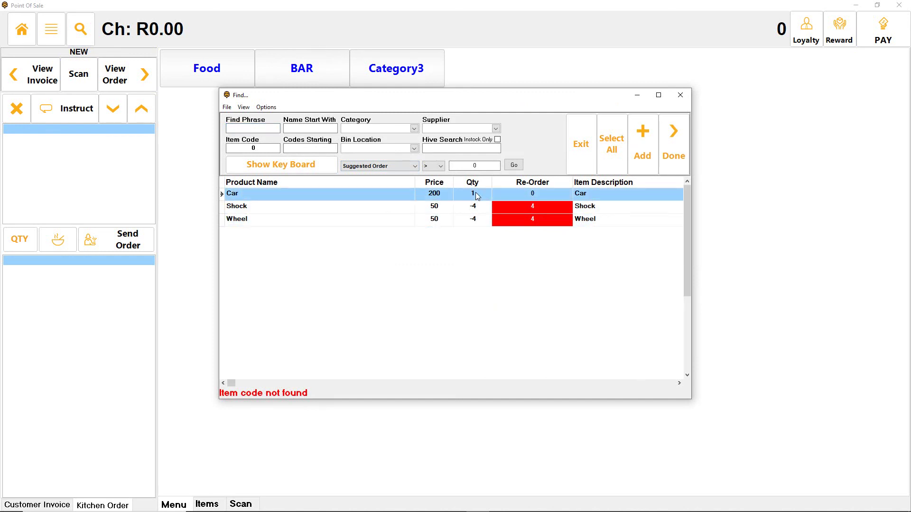